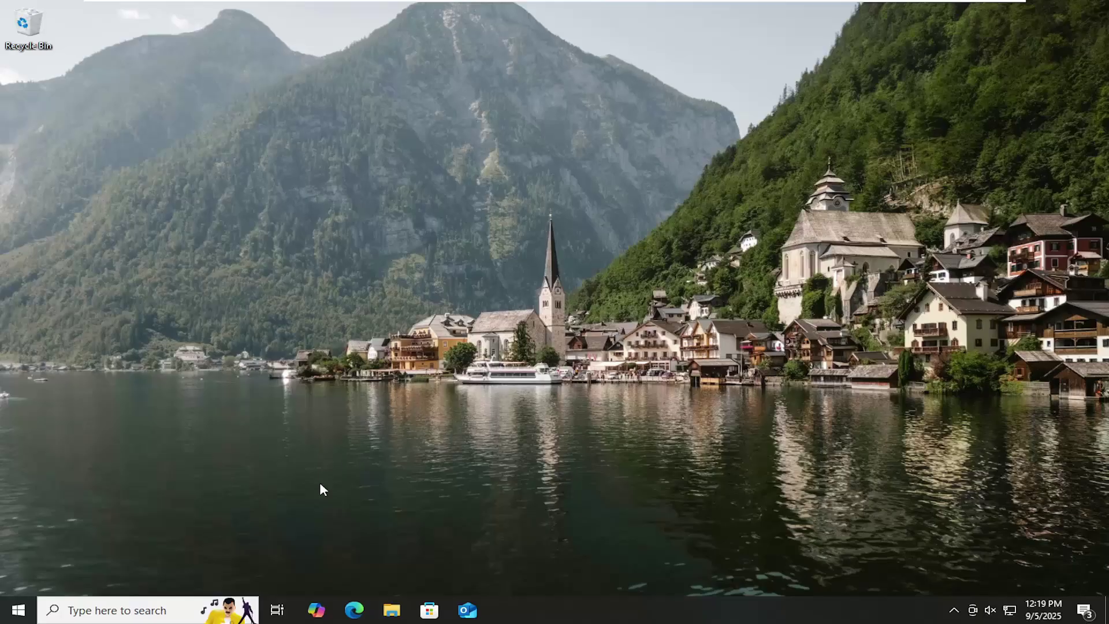
Step: Open the Start menu to search for the Windows Security app
left_click(17, 610)
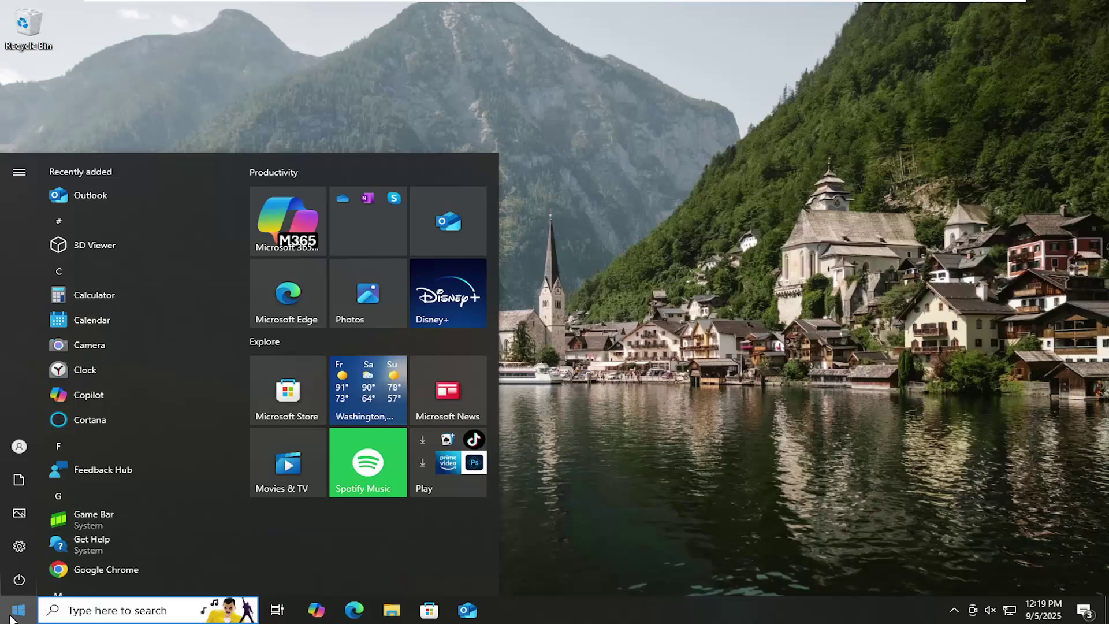
type("windows sec")
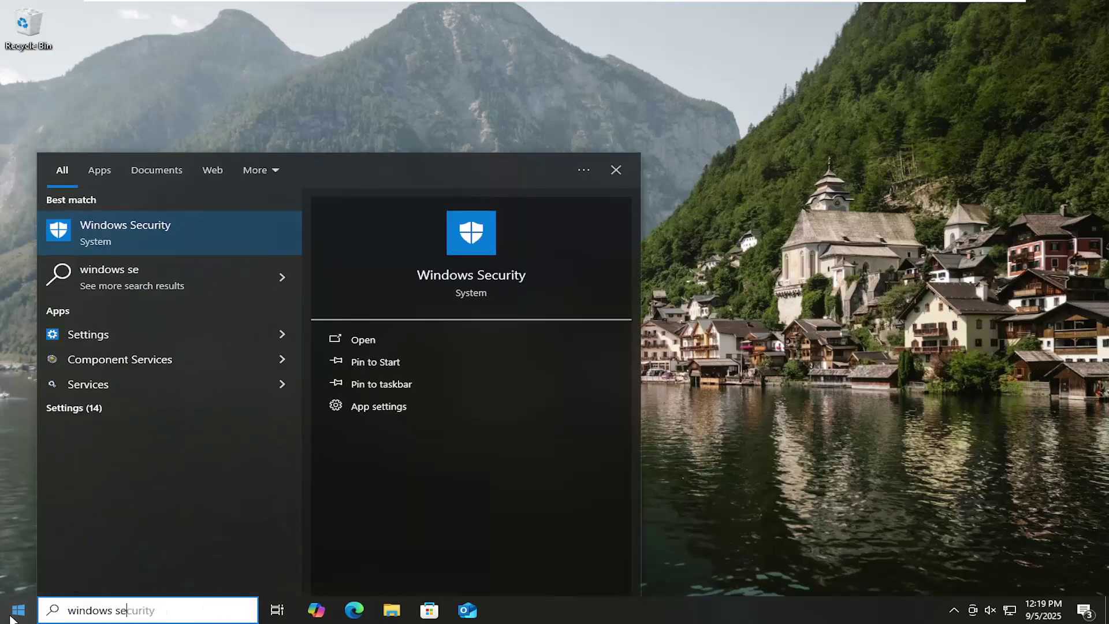
Step: Launch Windows Security from the search results and go to the Device security page
left_click(130, 234)
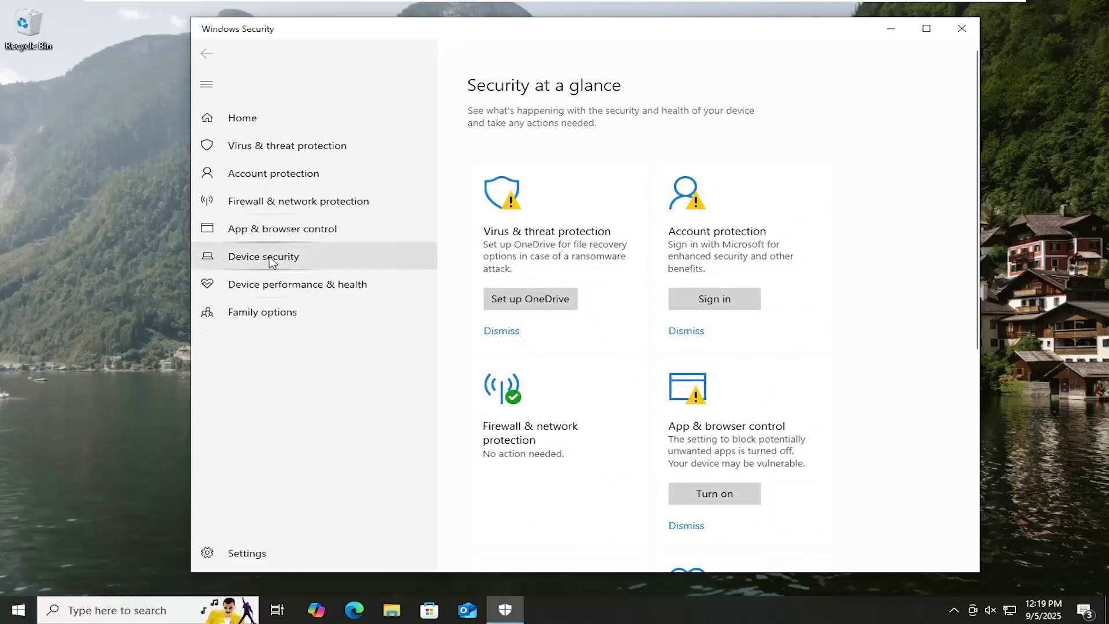
left_click(263, 257)
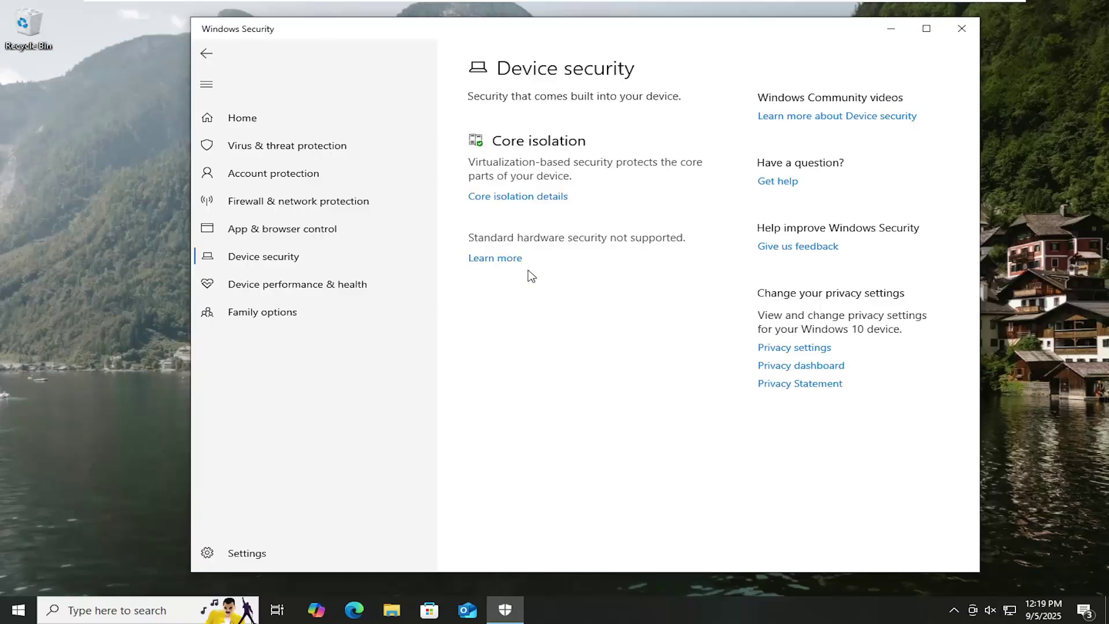
Step: In Core isolation details, turn on Memory integrity, approve the UAC prompt, and dismiss the restart toast
left_click(534, 199)
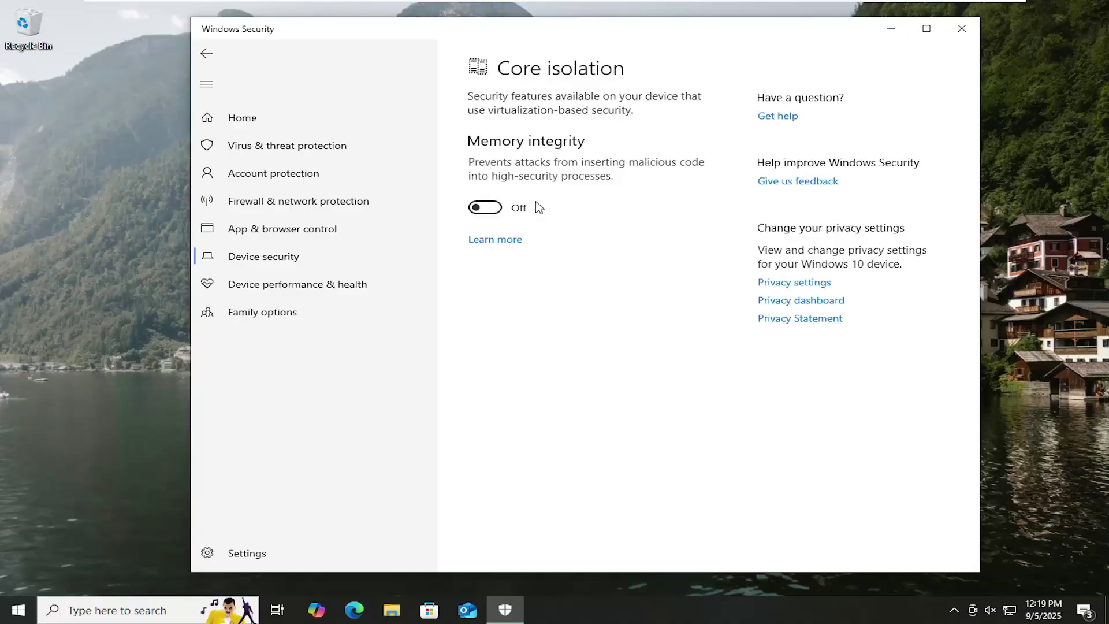
left_click(487, 209)
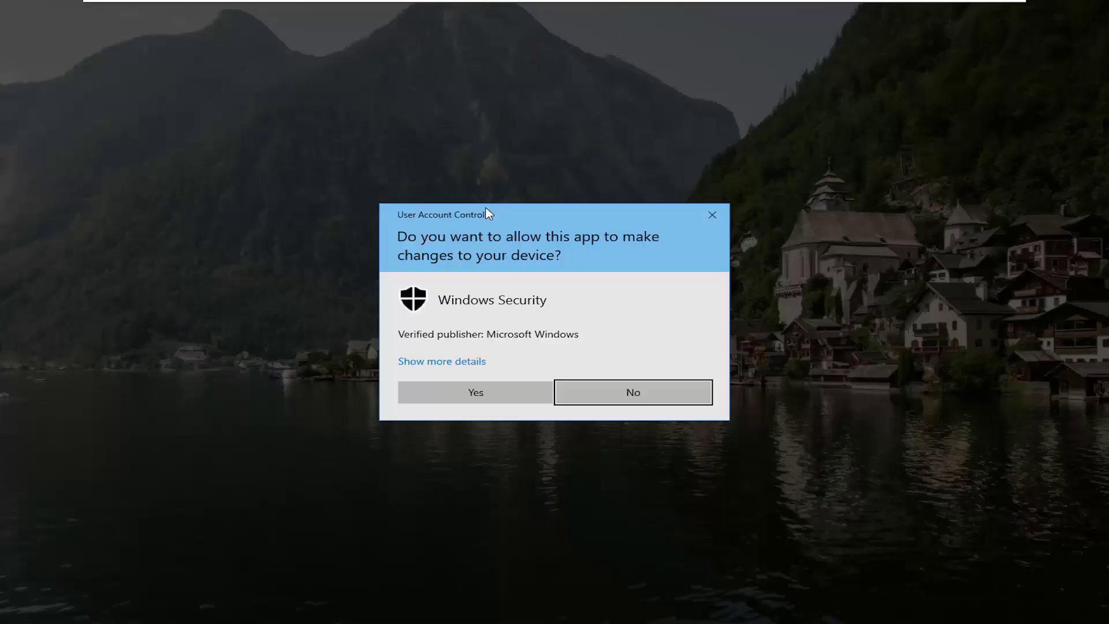
left_click(476, 392)
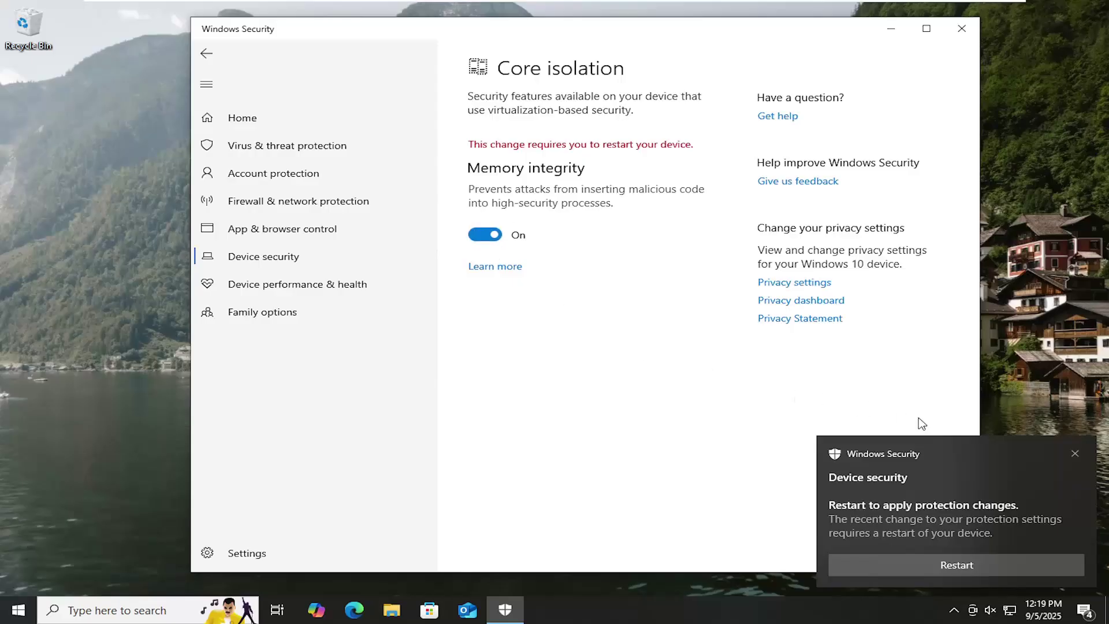
left_click(1079, 454)
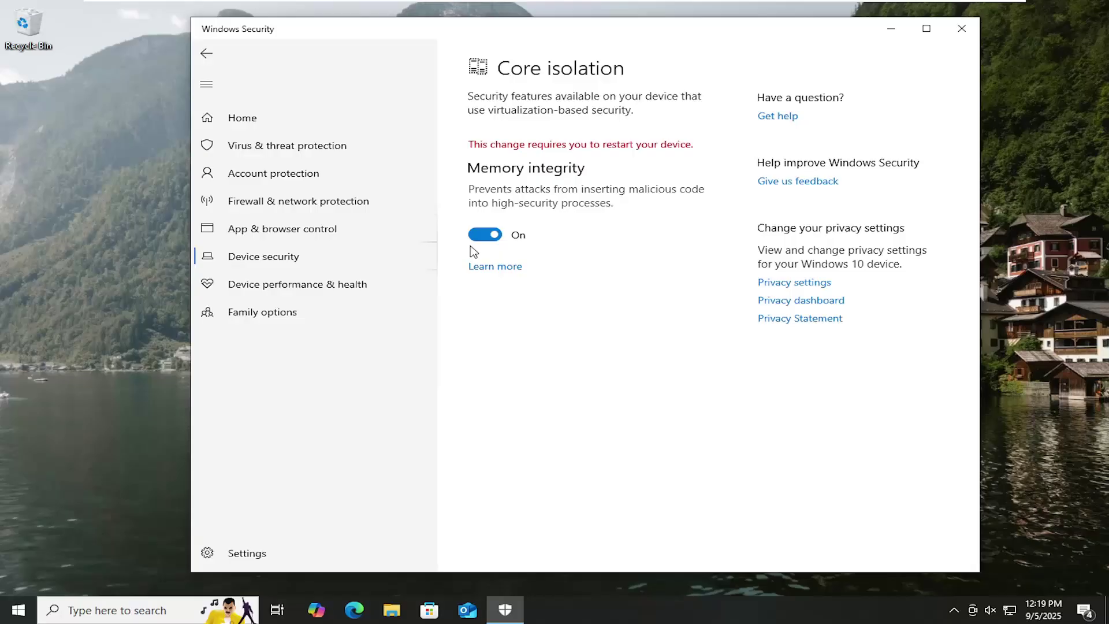